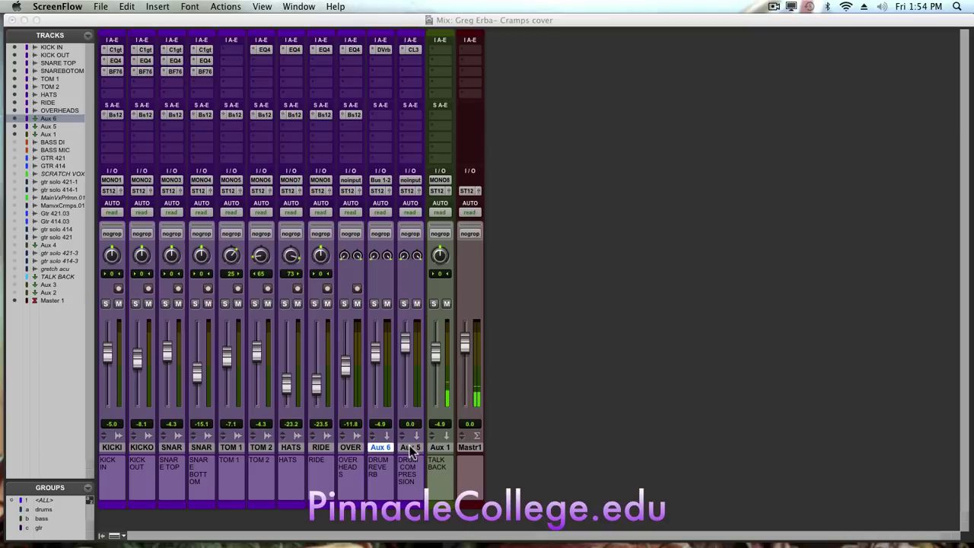
# Move the DRUM COMPRESSION aux (Aux 5) ahead of the drum reverb aux and open its Dyn3 compressor window
pyautogui.moveTo(410, 447); pyautogui.dragTo(372, 452)
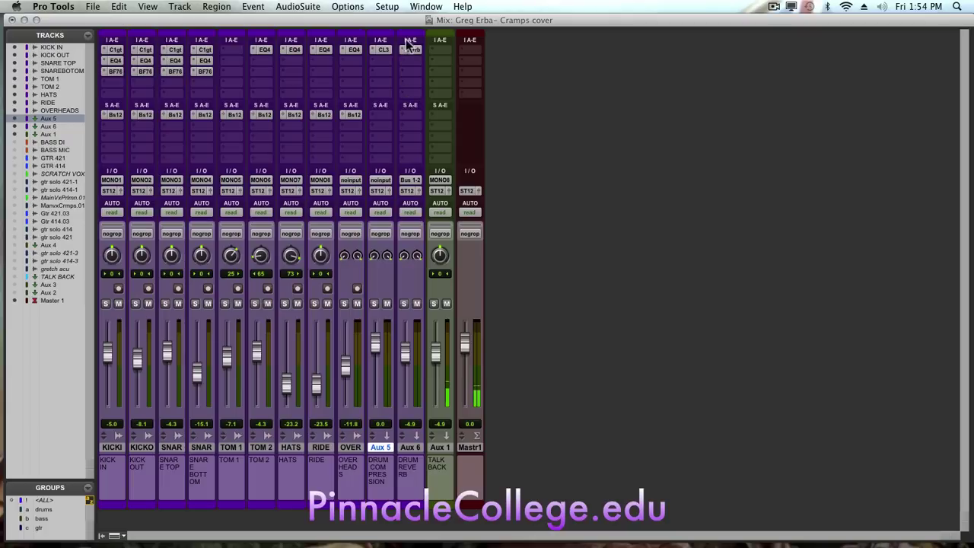
pyautogui.click(381, 51)
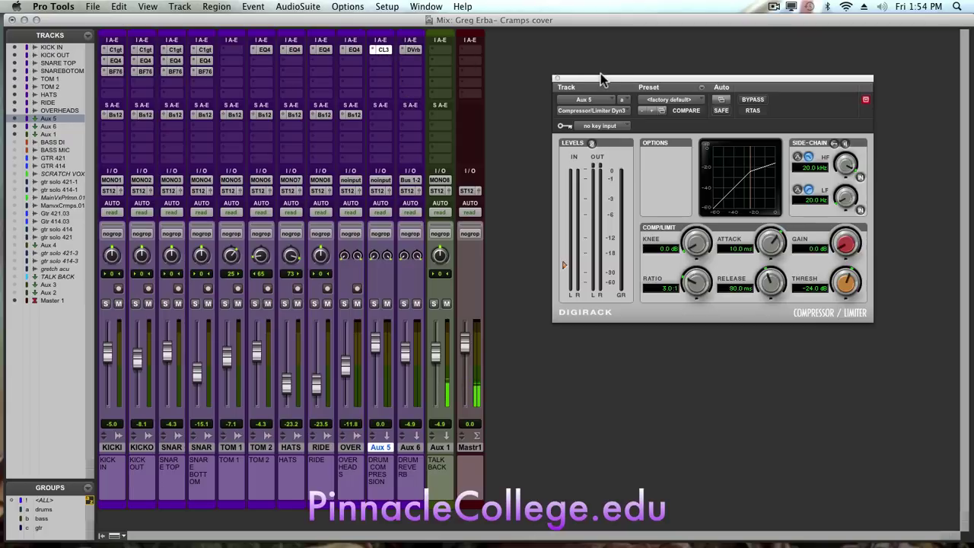
pyautogui.moveTo(604, 81); pyautogui.dragTo(598, 58)
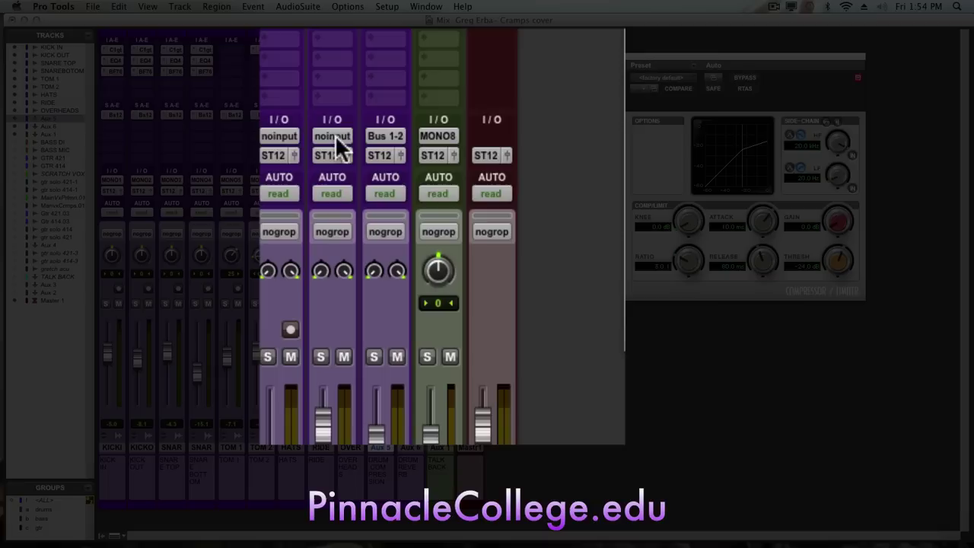
# Set the Aux 5 drum compression input to Bus 3-4
pyautogui.click(335, 135)
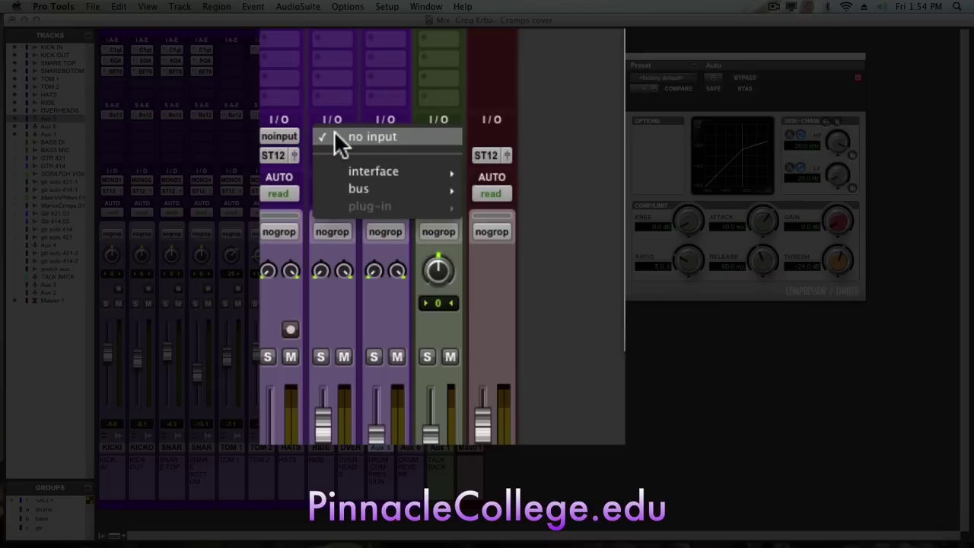
pyautogui.moveTo(346, 172)
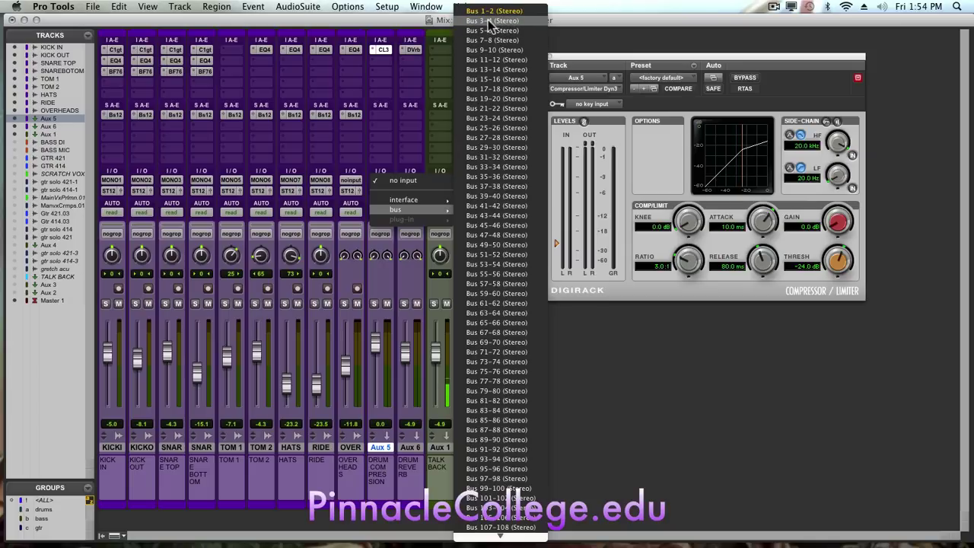
pyautogui.click(491, 21)
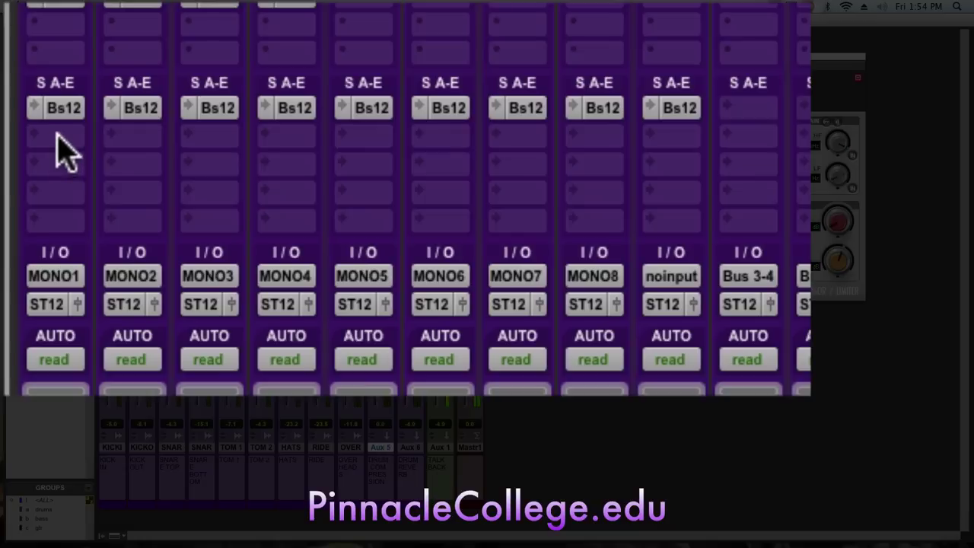
# Add a KICK IN send to Bus 3-4 at 0.0 dB, following main pan
pyautogui.click(56, 142)
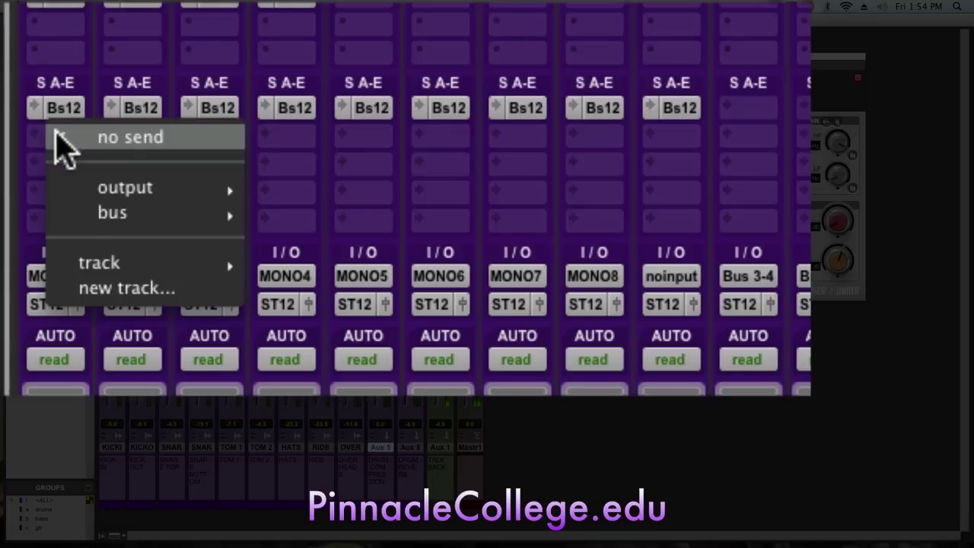
pyautogui.moveTo(83, 215)
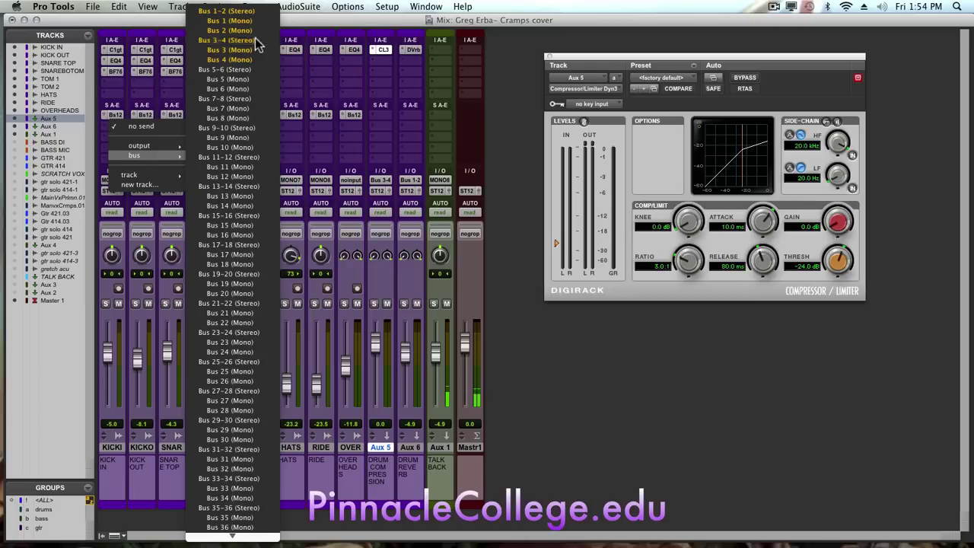
pyautogui.click(228, 11)
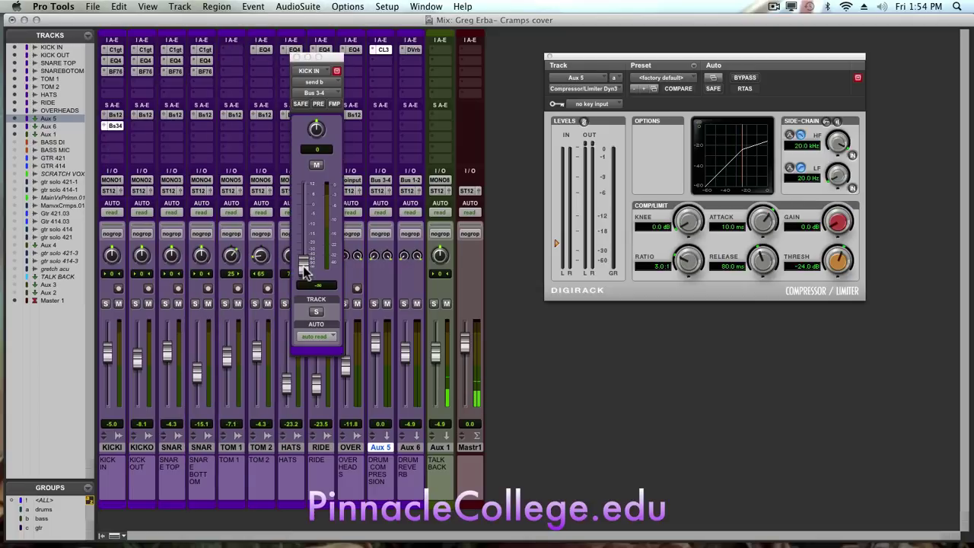
pyautogui.keyDown('alt'); pyautogui.click(302, 266); pyautogui.keyUp('alt')
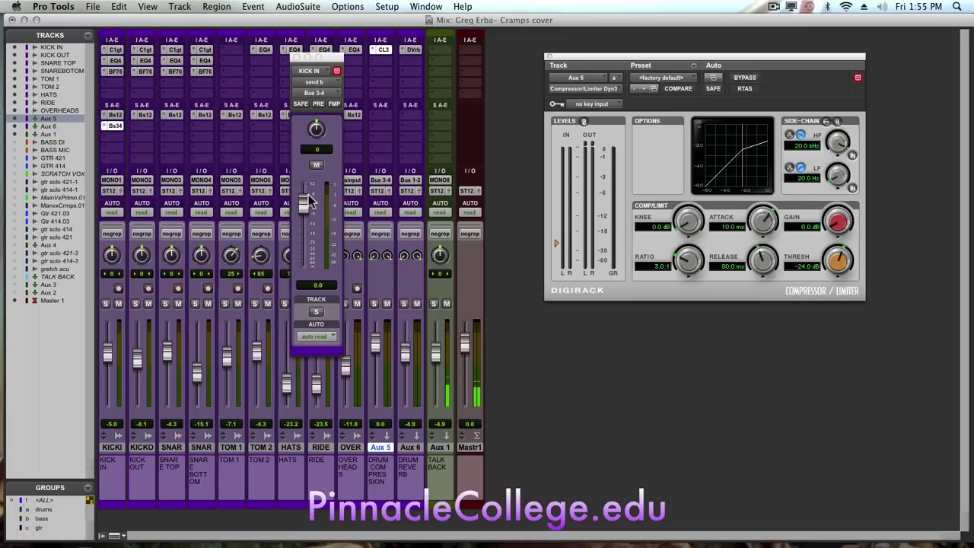
pyautogui.click(335, 104)
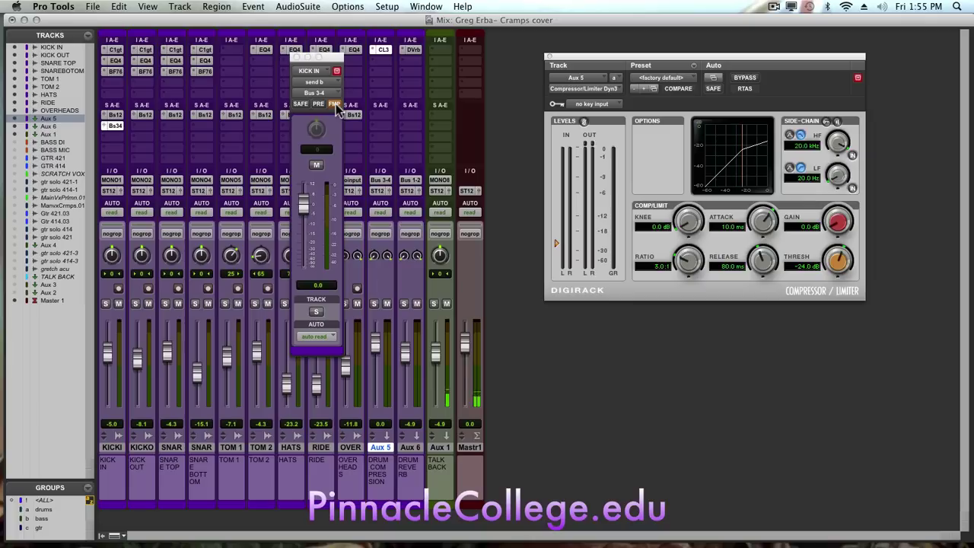
pyautogui.click(296, 58)
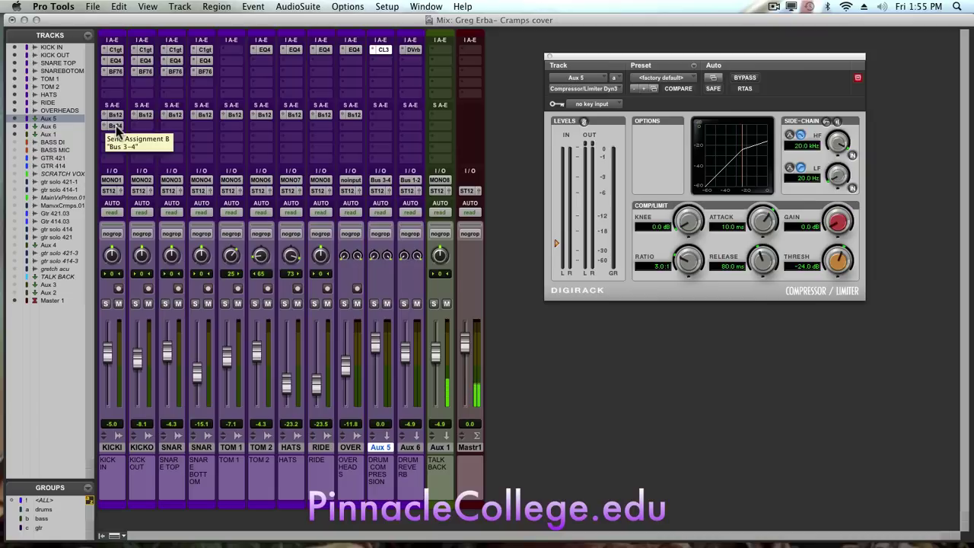
# Copy the Bus 3-4 send onto KICK OUT and SNARE BOTTOM, and remove TOM 1's send
pyautogui.moveTo(115, 125); pyautogui.dragTo(144, 125)
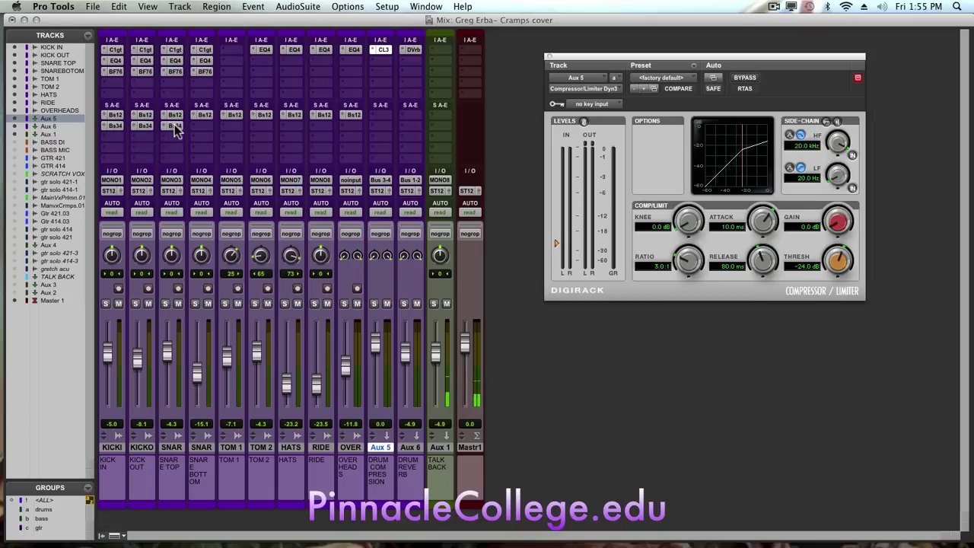
pyautogui.moveTo(175, 125); pyautogui.dragTo(204, 125)
pyautogui.click(223, 126)
pyautogui.click(230, 107)
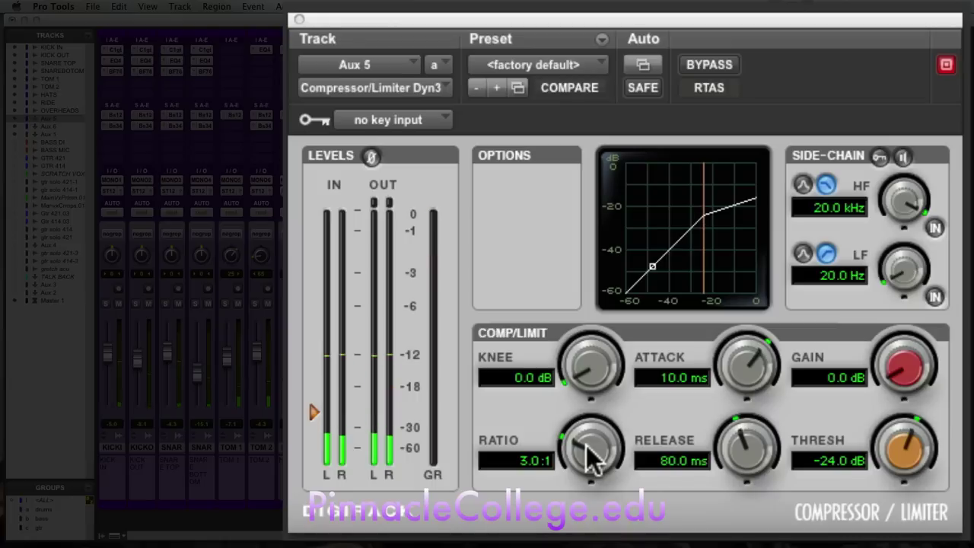
# Dial the Dyn3 to 3.4:1 ratio, 4.6 ms attack, 119.4 ms release and -31.5 dB threshold
pyautogui.scroll(1, 688, 263)
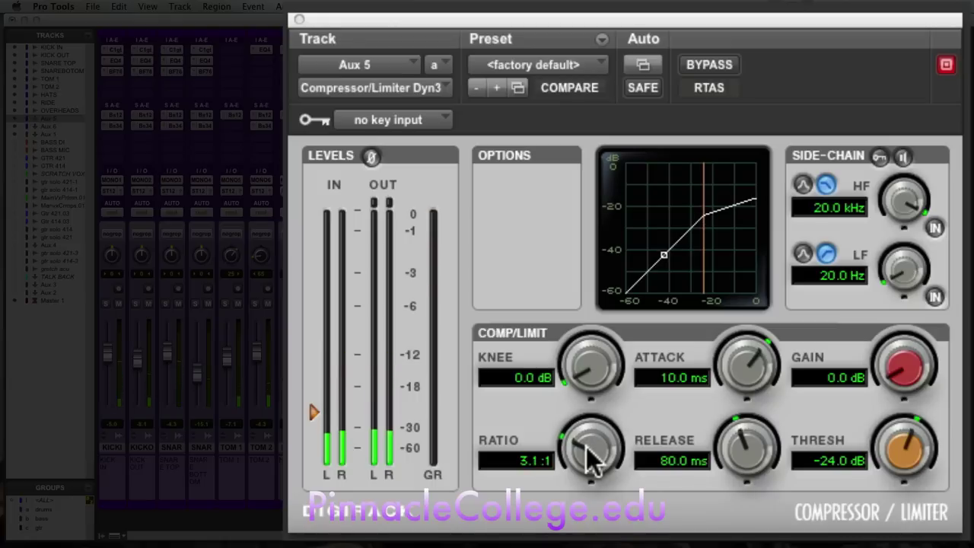
pyautogui.scroll(-2, 592, 456)
pyautogui.scroll(4, 594, 456)
pyautogui.scroll(5, 591, 449)
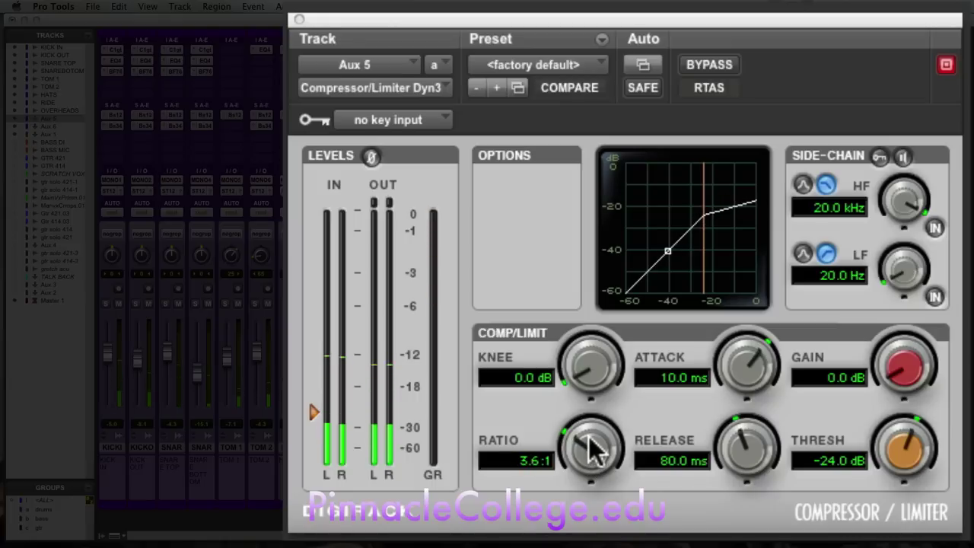
pyautogui.scroll(3, 593, 443)
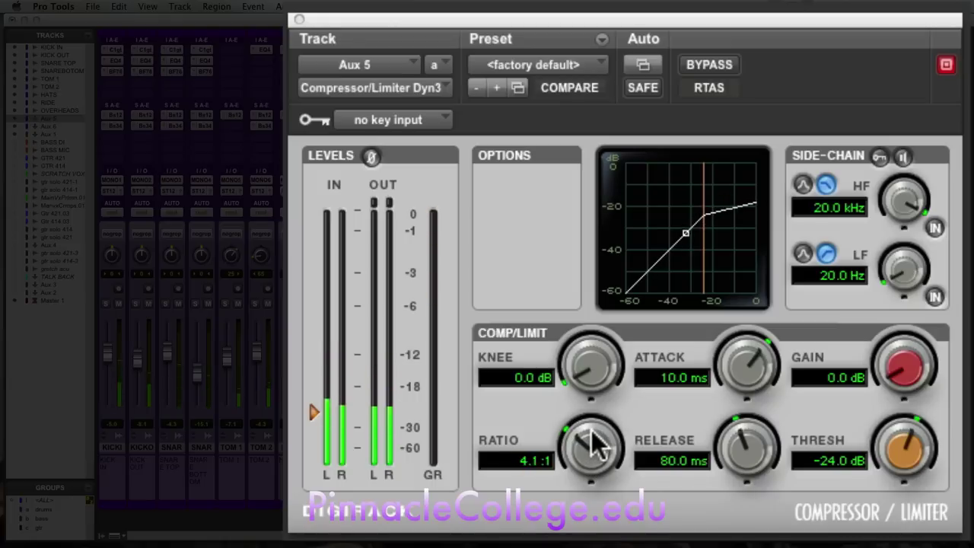
pyautogui.scroll(-1, 596, 445)
pyautogui.scroll(-4, 596, 446)
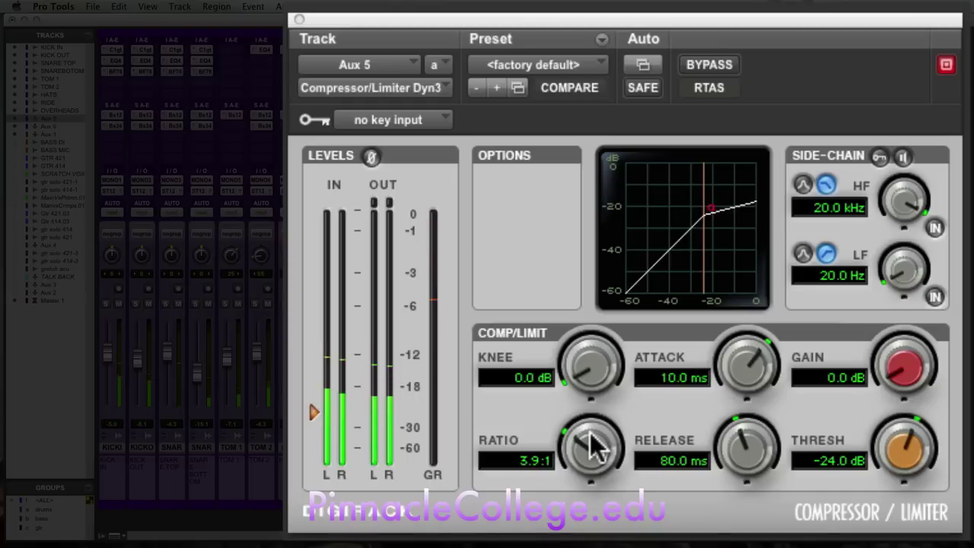
pyautogui.scroll(-2, 596, 449)
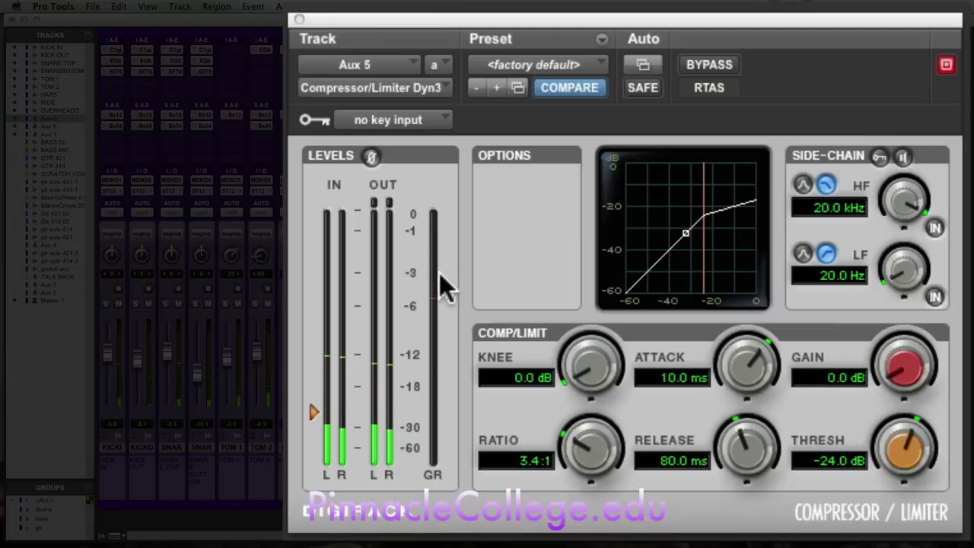
pyautogui.moveTo(917, 455); pyautogui.dragTo(908, 496)
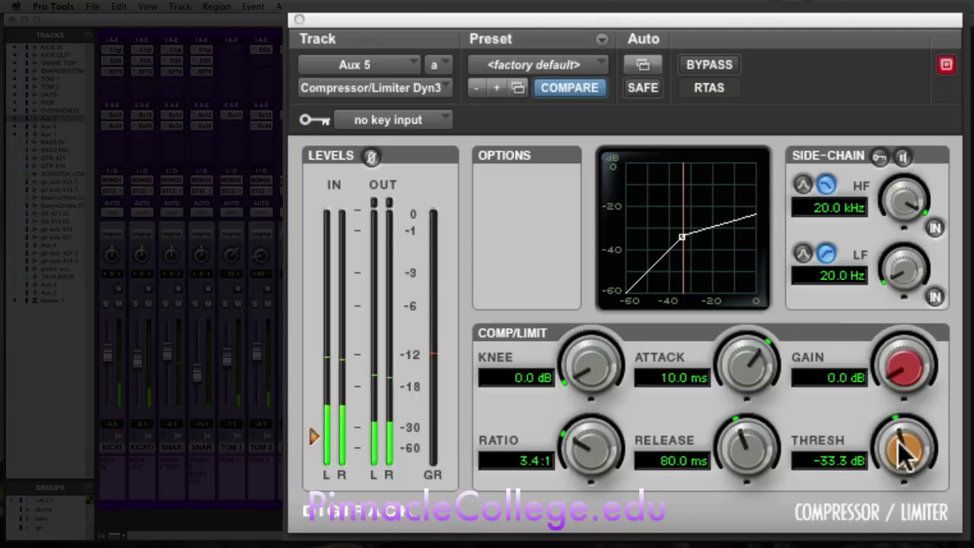
pyautogui.moveTo(903, 455); pyautogui.dragTo(902, 461)
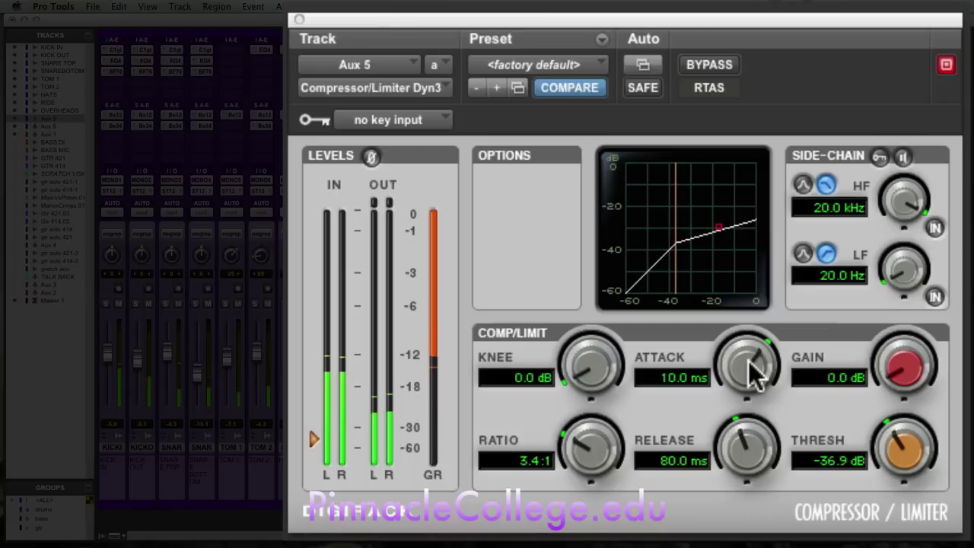
pyautogui.moveTo(751, 369); pyautogui.dragTo(752, 395)
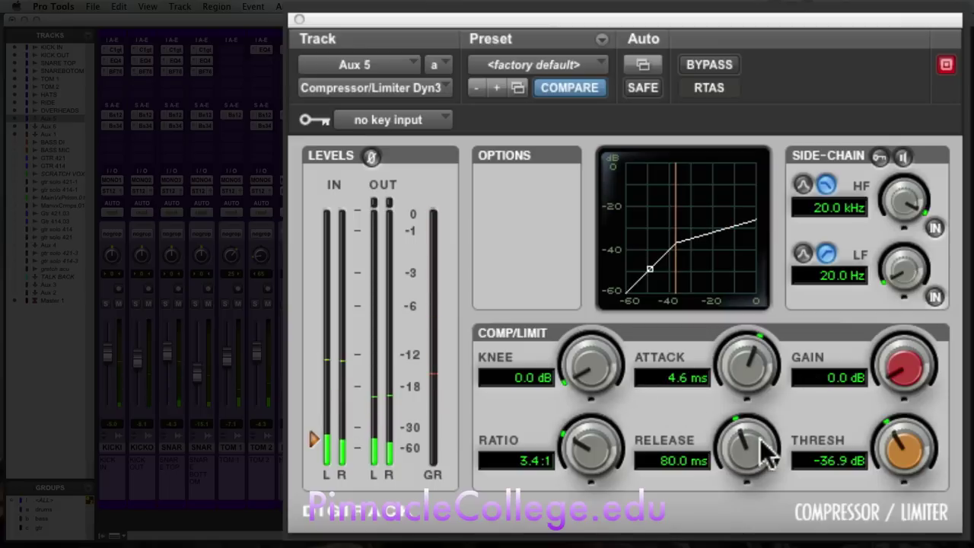
pyautogui.moveTo(750, 454)
pyautogui.mouseDown()
pyautogui.moveTo(760, 411)
pyautogui.moveTo(753, 451)
pyautogui.mouseUp()
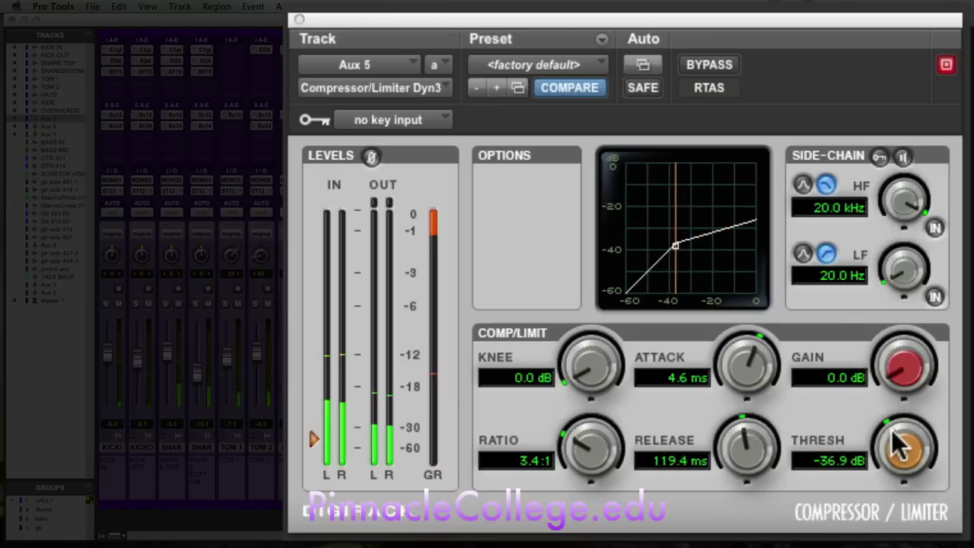
pyautogui.moveTo(900, 447); pyautogui.dragTo(898, 409)
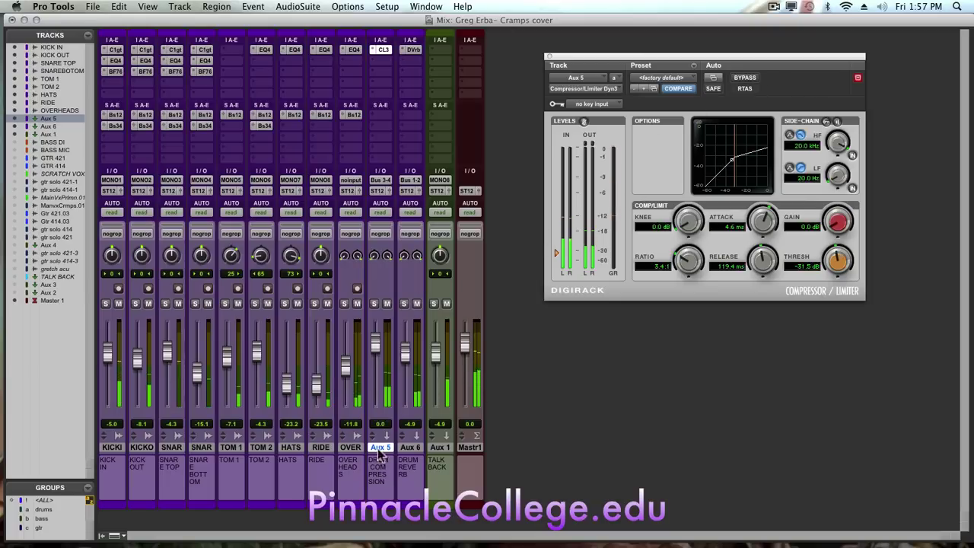
# Raise the Aux 5 return and give the drum compressor 6.6 dB of makeup gain
pyautogui.moveTo(375, 343); pyautogui.dragTo(380, 367)
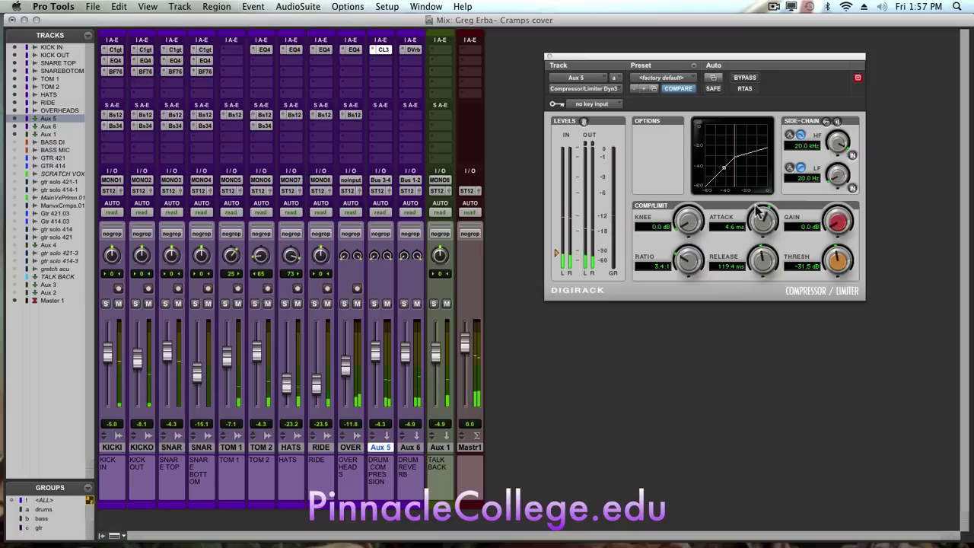
pyautogui.moveTo(837, 229); pyautogui.dragTo(838, 204)
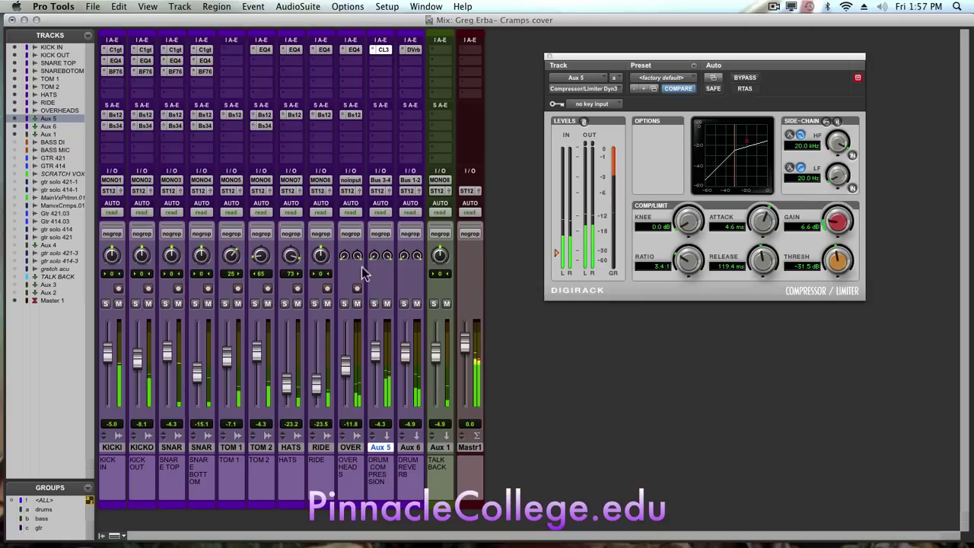
# A/B the compressed drums with the Aux 5 mute and settle its fader at -8.9 dB
pyautogui.click(387, 304)
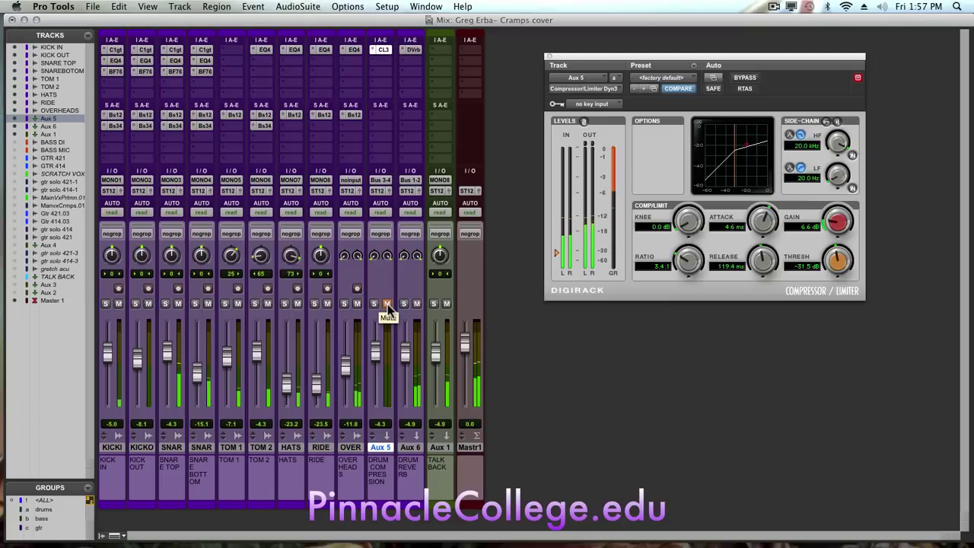
pyautogui.click(387, 304)
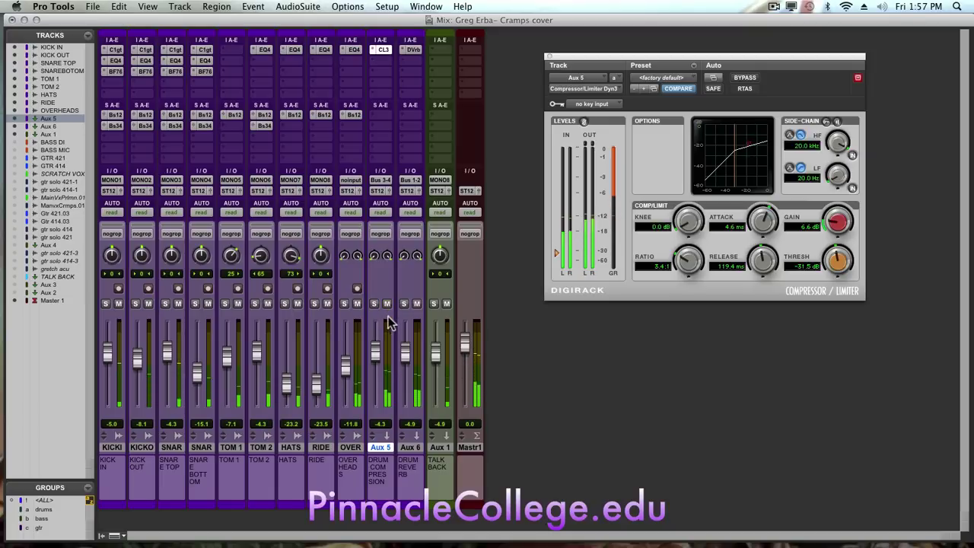
pyautogui.moveTo(376, 349); pyautogui.dragTo(379, 357)
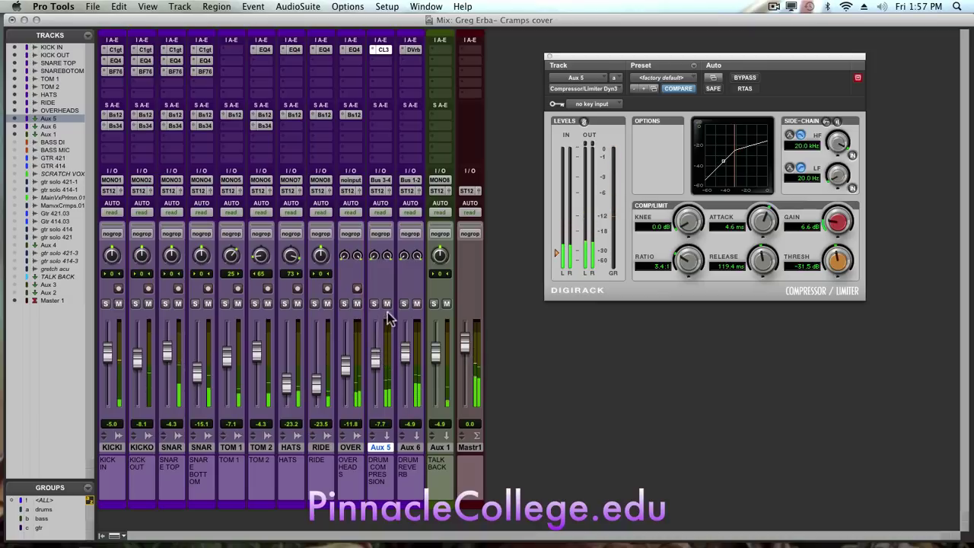
pyautogui.click(387, 304)
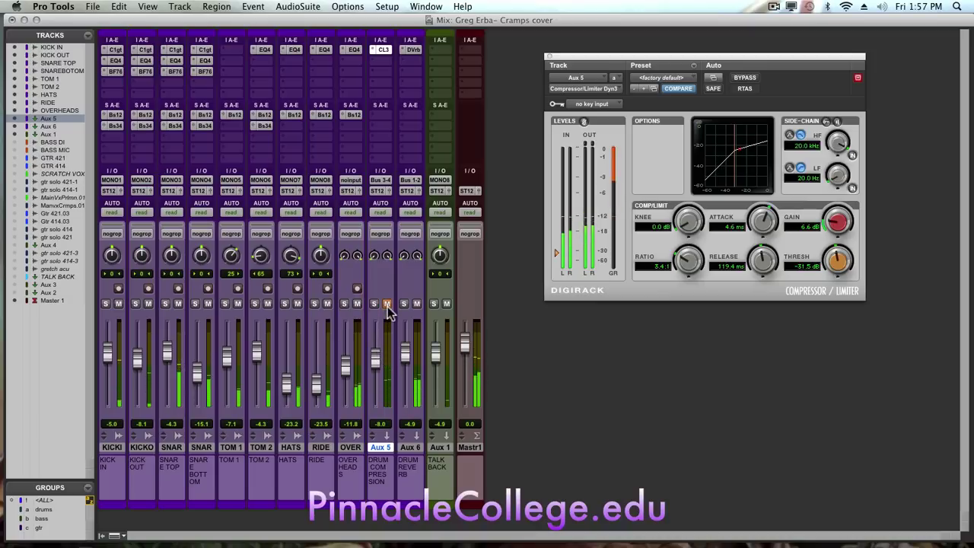
pyautogui.click(386, 304)
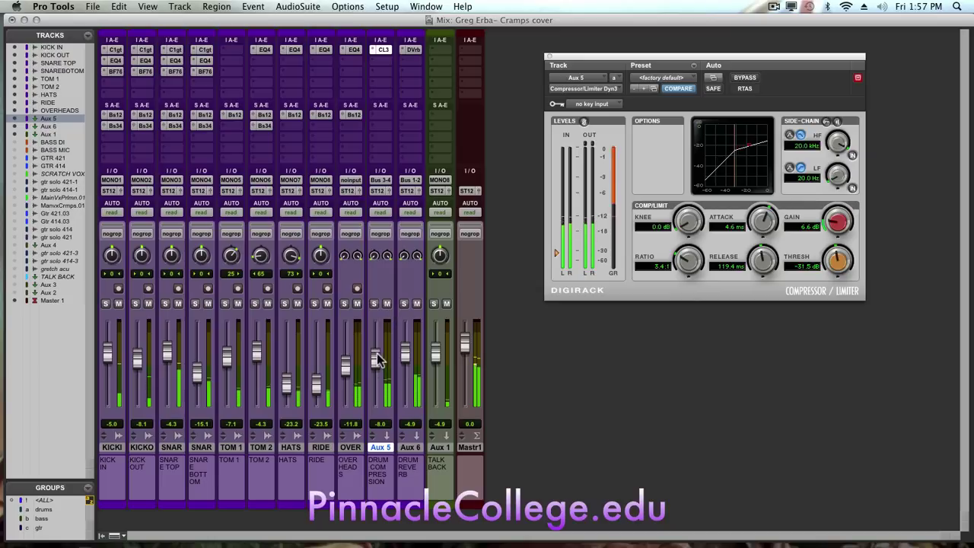
pyautogui.moveTo(378, 359); pyautogui.dragTo(378, 362)
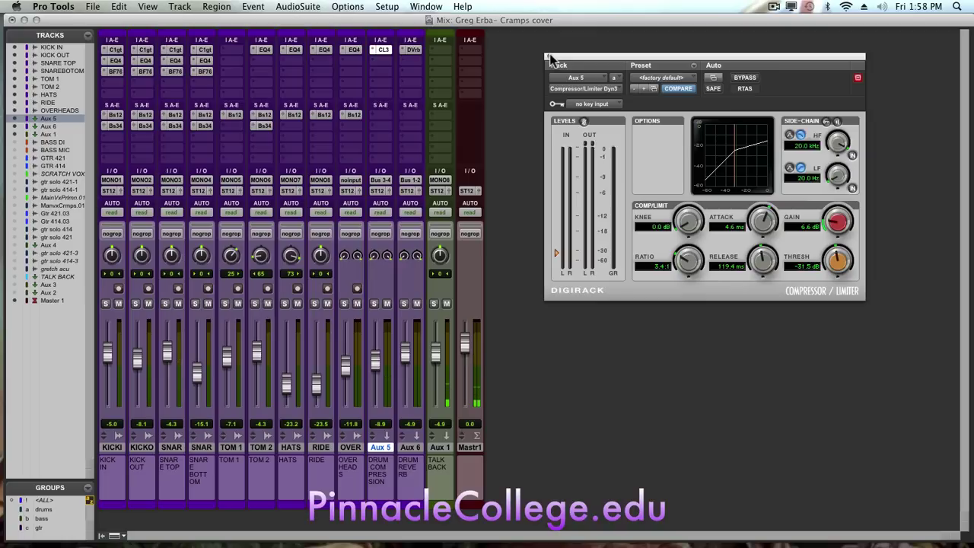
# Close the Dyn3 window and lower the Aux 5 fader to -11.7 dB
pyautogui.click(548, 56)
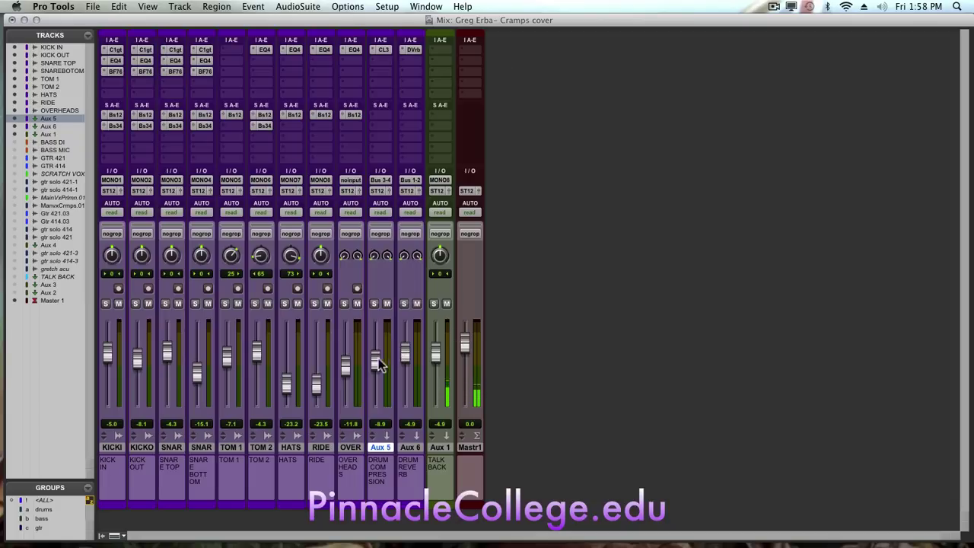
pyautogui.moveTo(376, 363); pyautogui.dragTo(375, 370)
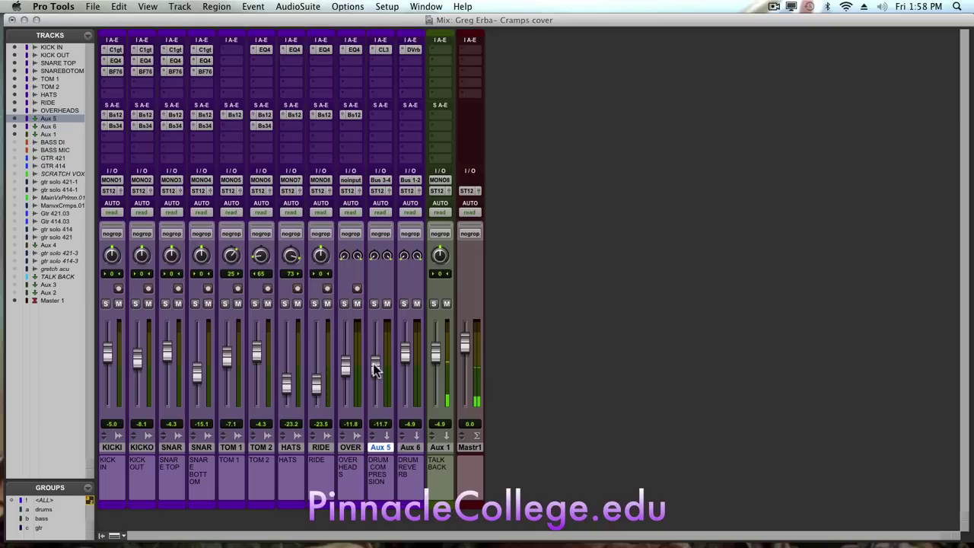